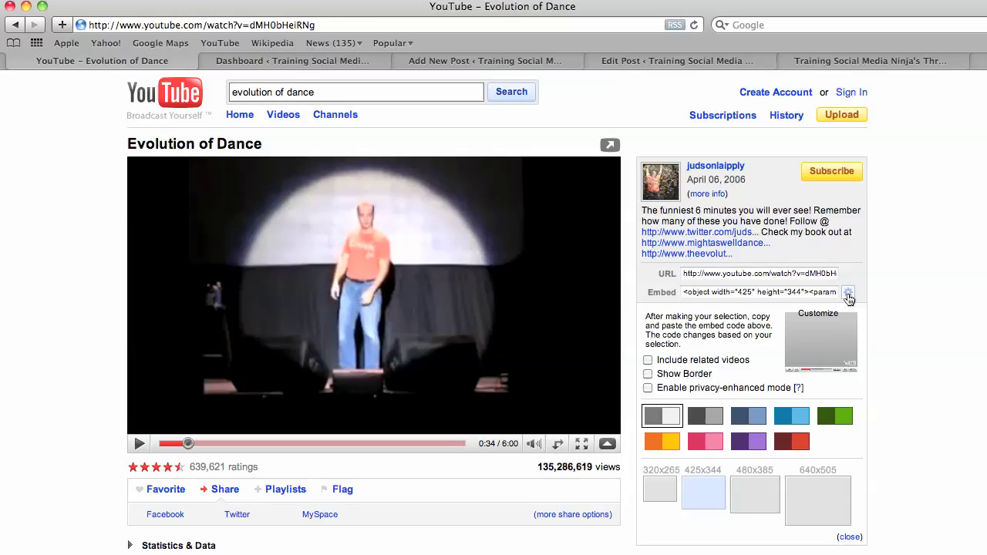
Show the embed customization options for the Evolution of Dance video and select its 425x344 embed code for copying
left_click(848, 297)
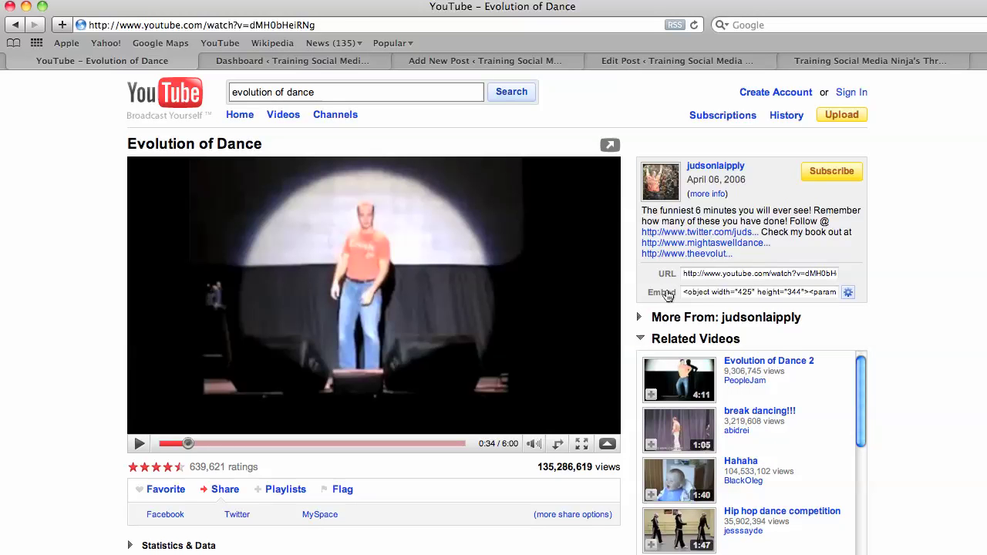
left_click(848, 294)
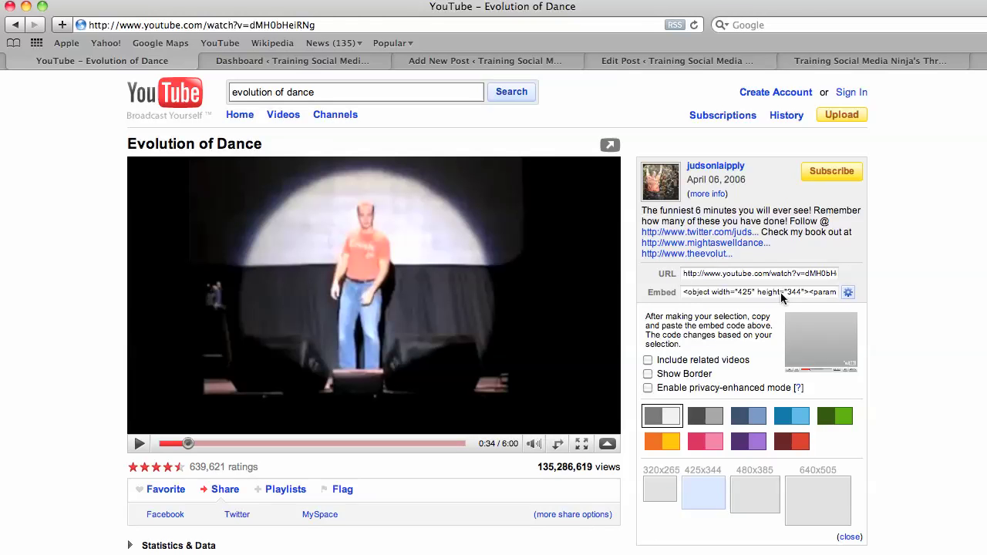
left_click(728, 291)
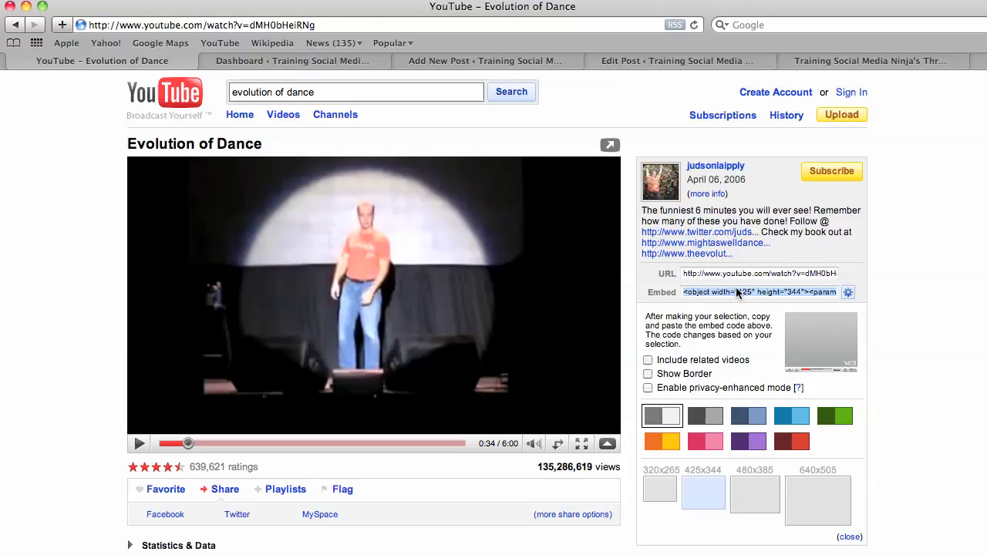
Switch to the WordPress dashboard and open a blank new post
left_click(263, 60)
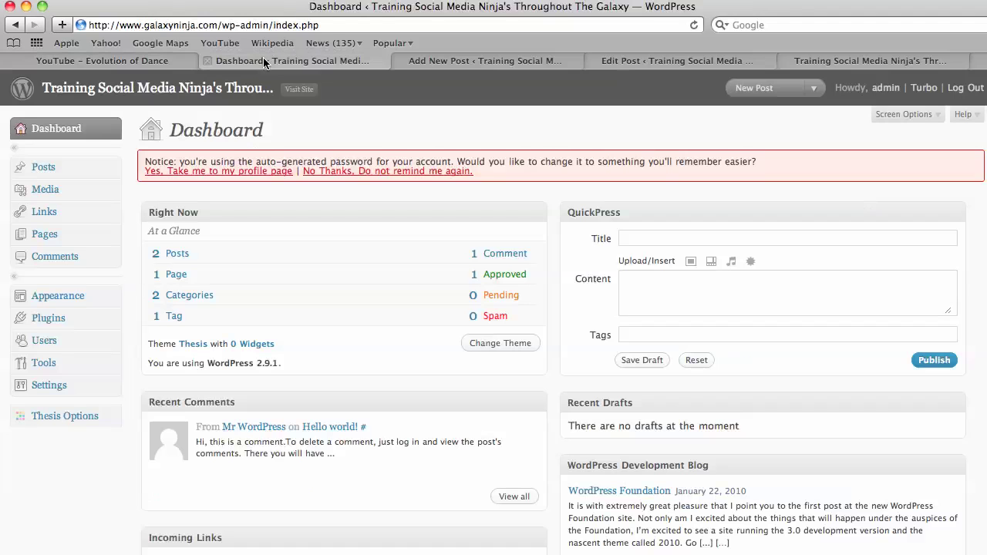
left_click(108, 163)
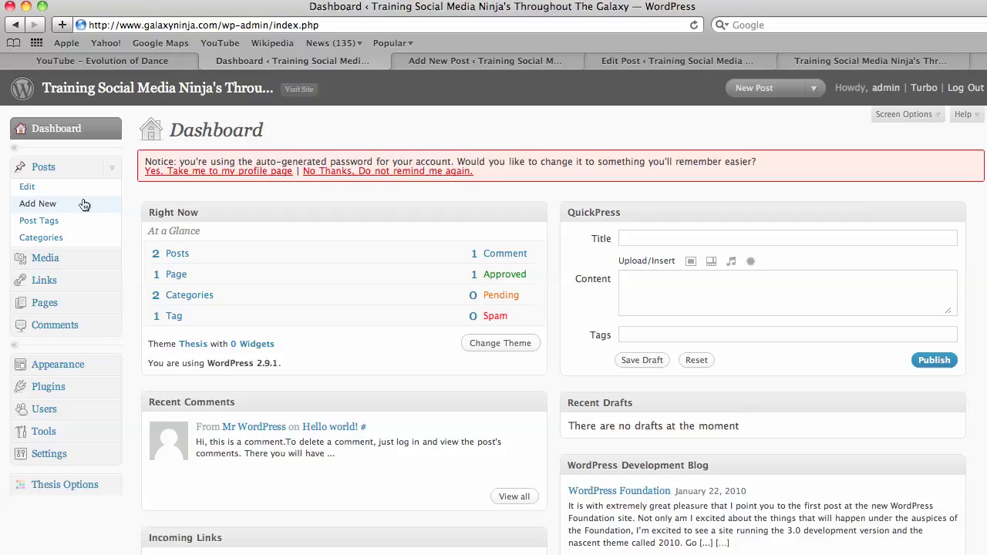
left_click(25, 203)
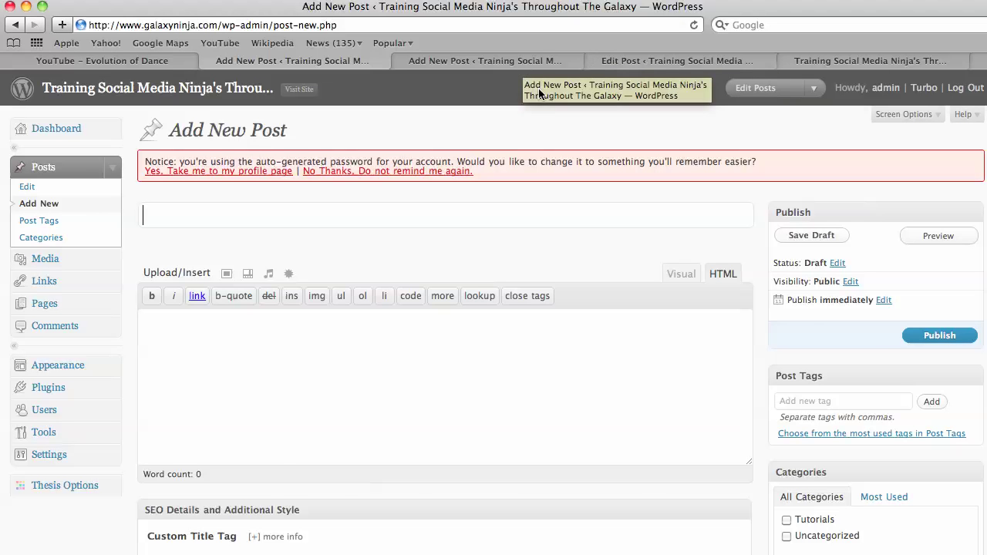
left_click(607, 66)
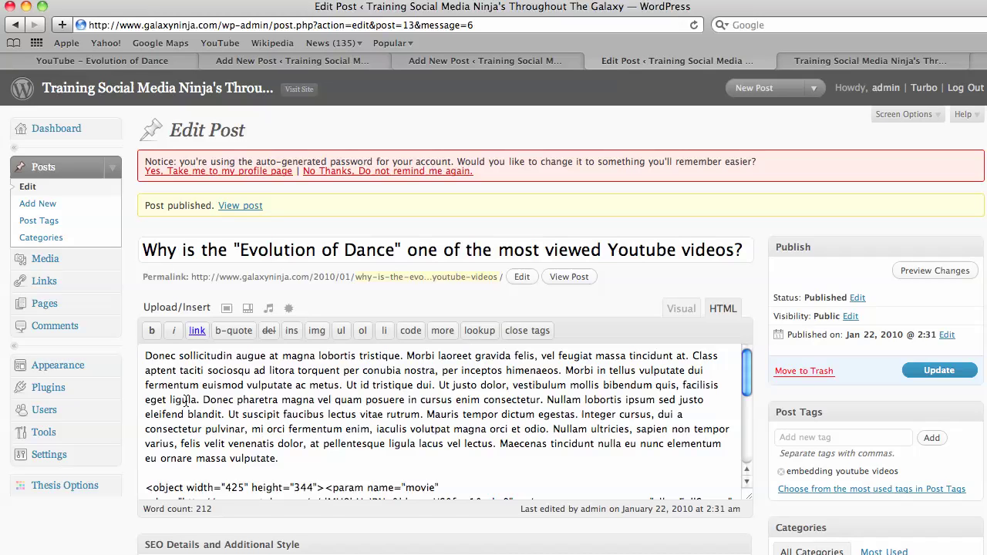
scroll(280, 437, "down", 1)
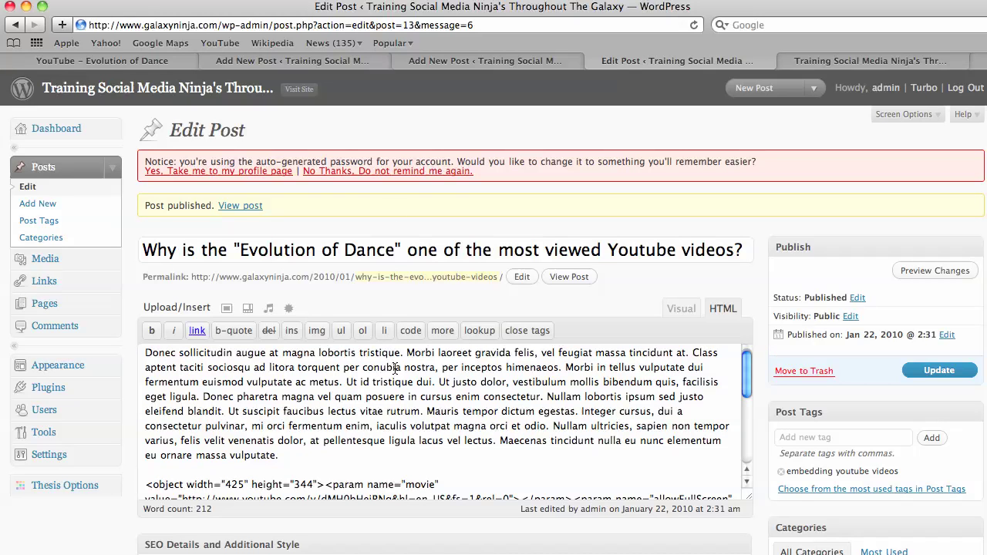
left_click(438, 61)
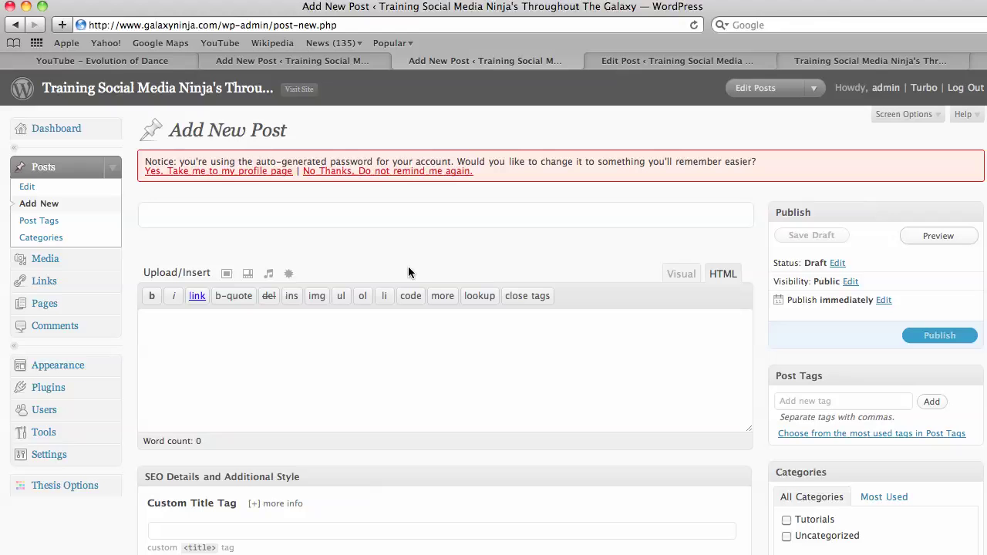
Paste the YouTube video's embed code into the blank post's body in HTML mode
left_click(685, 275)
left_click(717, 276)
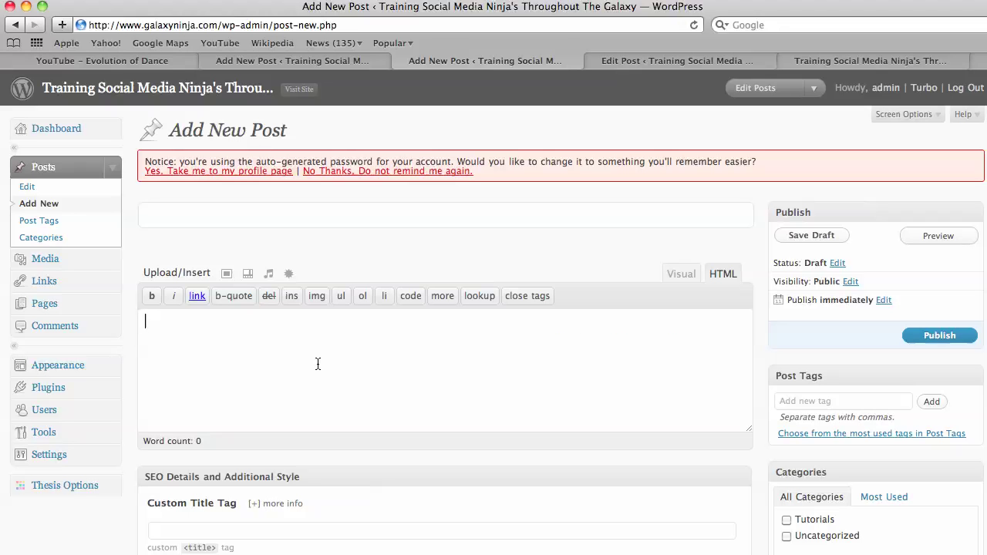
type("<object width=\"425\" height=\"344\"><param name=\"movie\" value=\"http://www.youtube.com/v/dMH0bHeiRNg&hl=en_US&fs=1&rel=0\"></param><param name=\"allowFullScreen\" value=\"true\"></param><param name=\"allowscriptaccess\" value=\"always\"></param><embed src=\"http://www.youtube.com/v/dMH0bHeiRNg&hl=en_US&fs=1&rel=0\" type=\"application/x-shockwave-flash\" allowscriptaccess=\"always\" allowfullscreen=\"true\" width=\"425\" height=\"344\"></embed></object>")
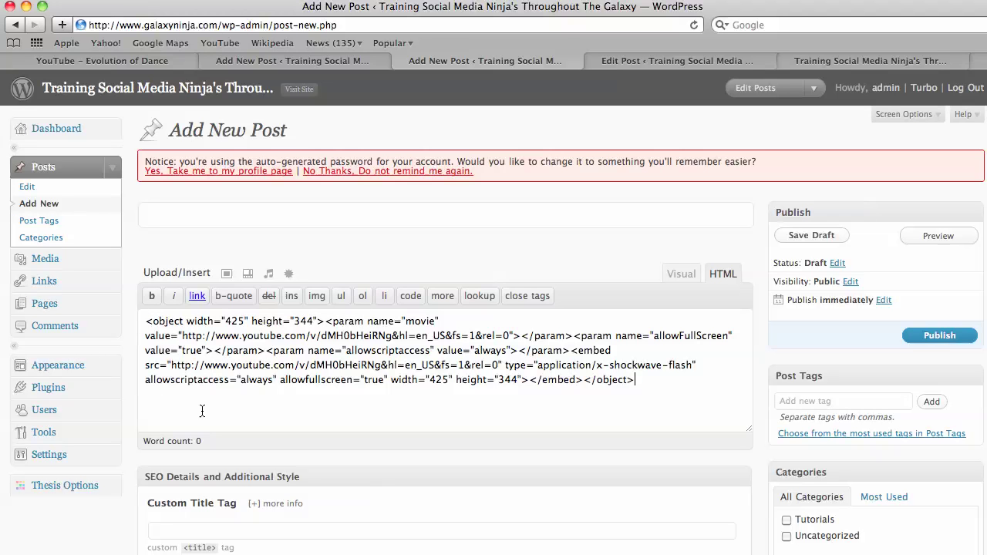
scroll(335, 439, "down", 3)
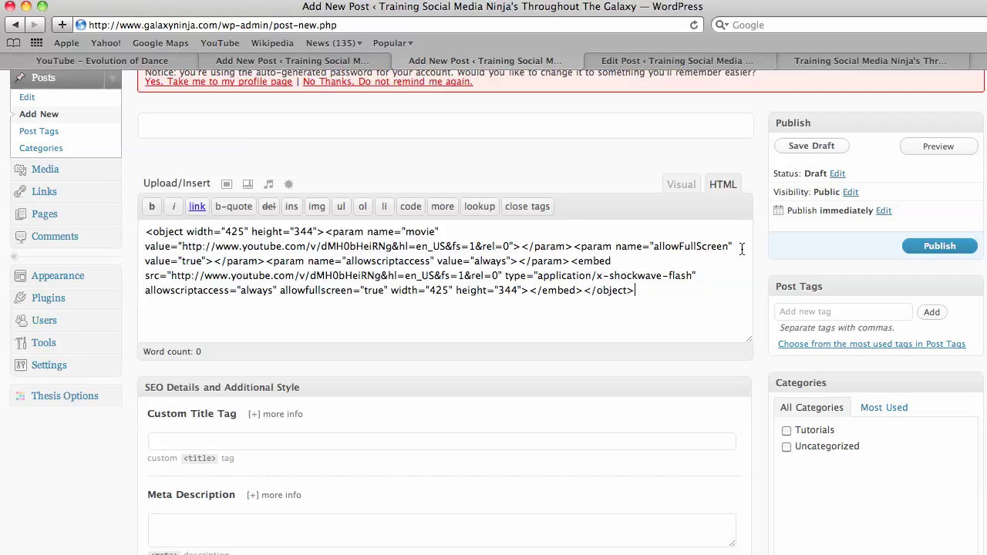
scroll(691, 300, "up", 1)
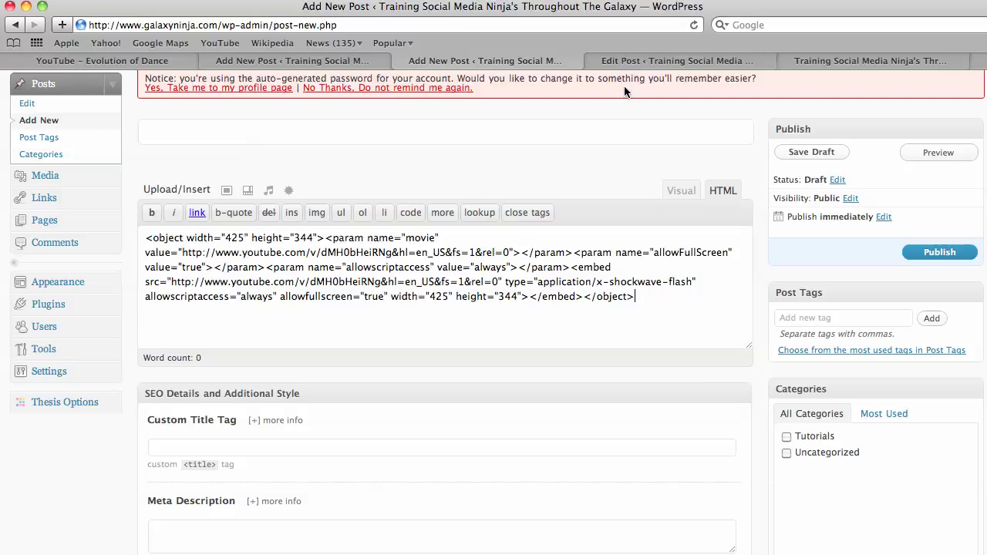
Examine the published "Evolution of Dance" post in the editor, including where the embed code sits between its text paragraphs
left_click(628, 60)
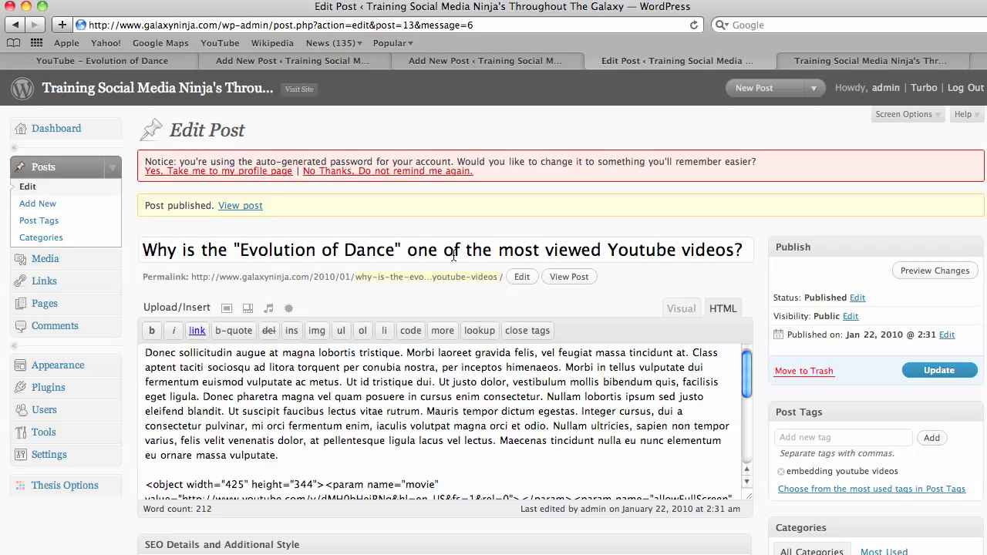
scroll(265, 355, "down", 3)
scroll(244, 371, "down", 5)
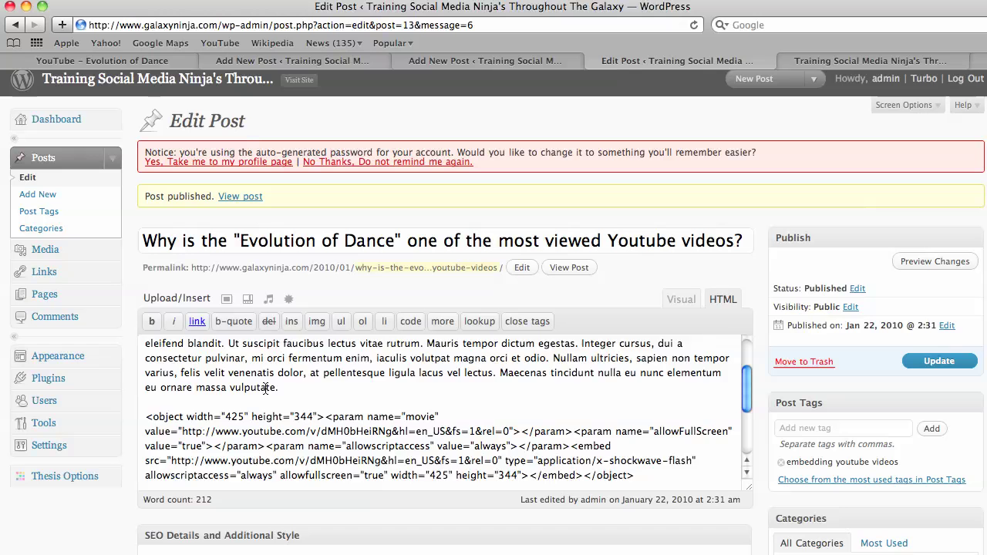
left_click_drag(145, 365, 664, 432)
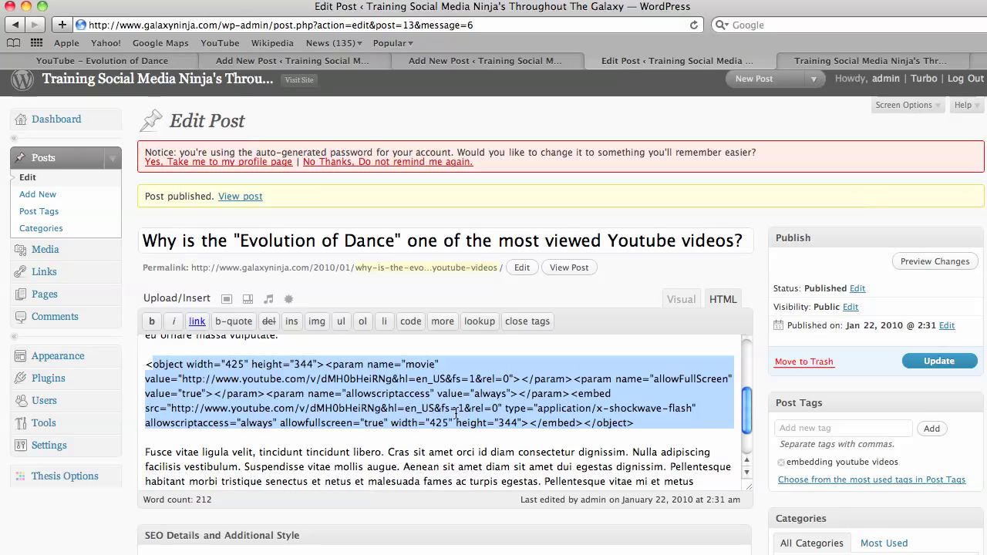
scroll(460, 413, "down", 5)
left_click(241, 375)
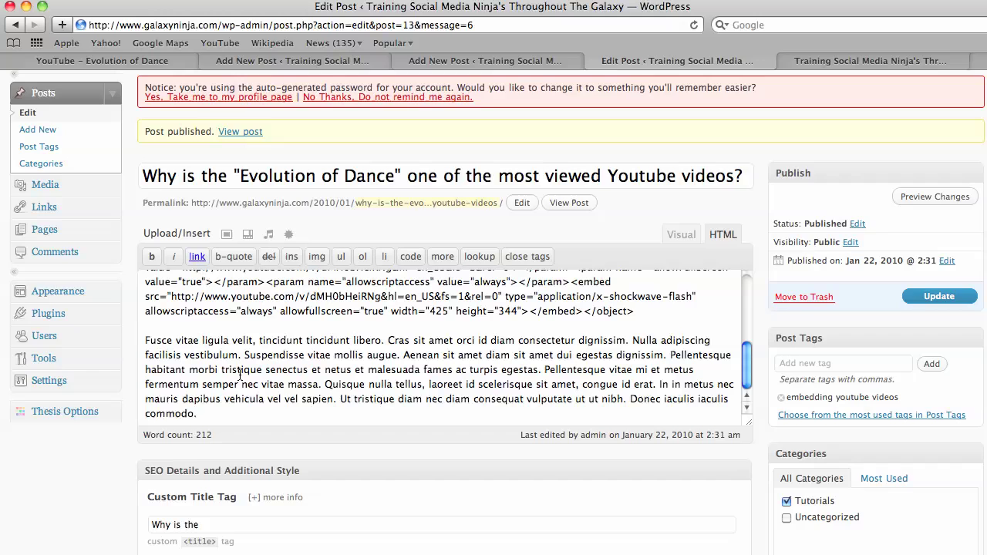
Review the post's SEO details, tags and categories, and update the published post
scroll(241, 375, "down", 5)
left_click(227, 390)
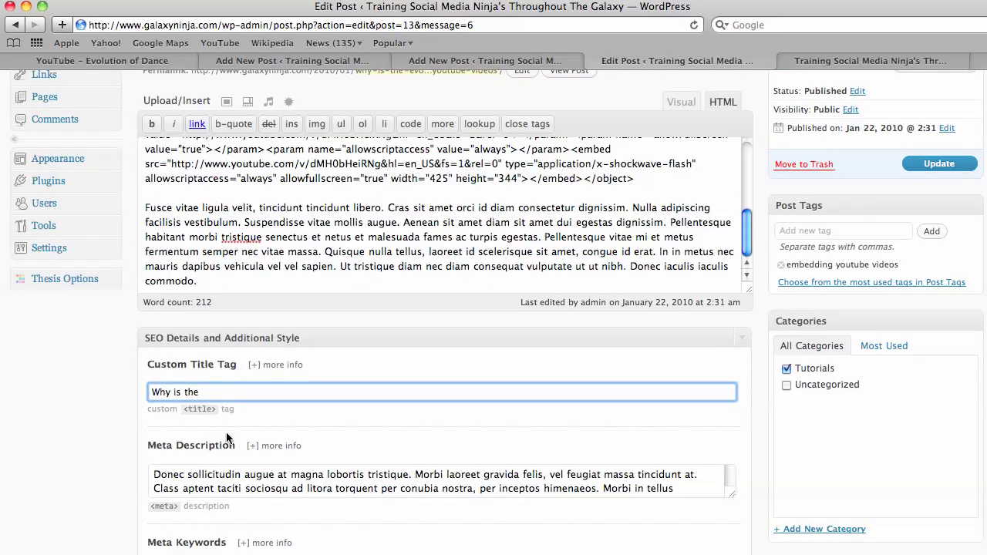
scroll(227, 438, "down", 3)
scroll(427, 528, "up", 8)
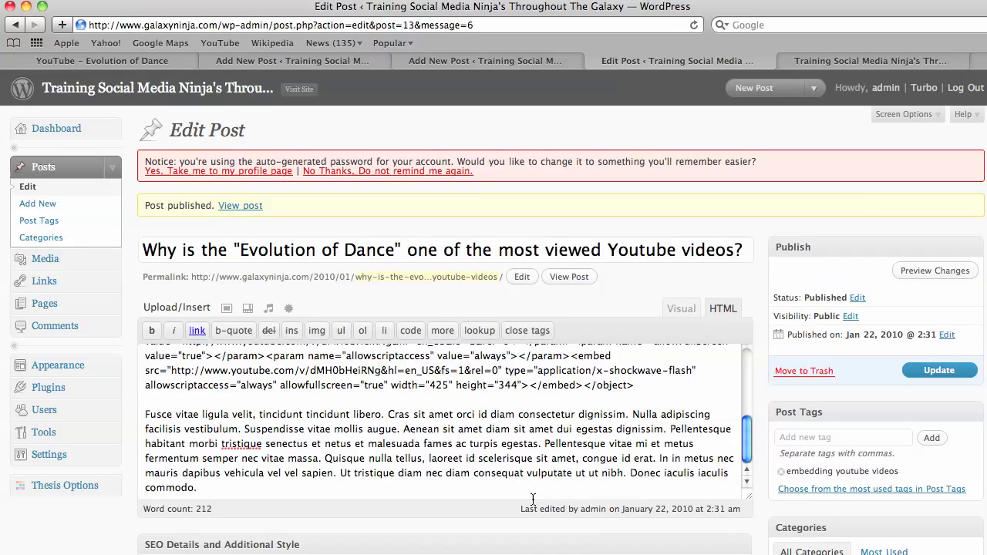
scroll(771, 457, "down", 2)
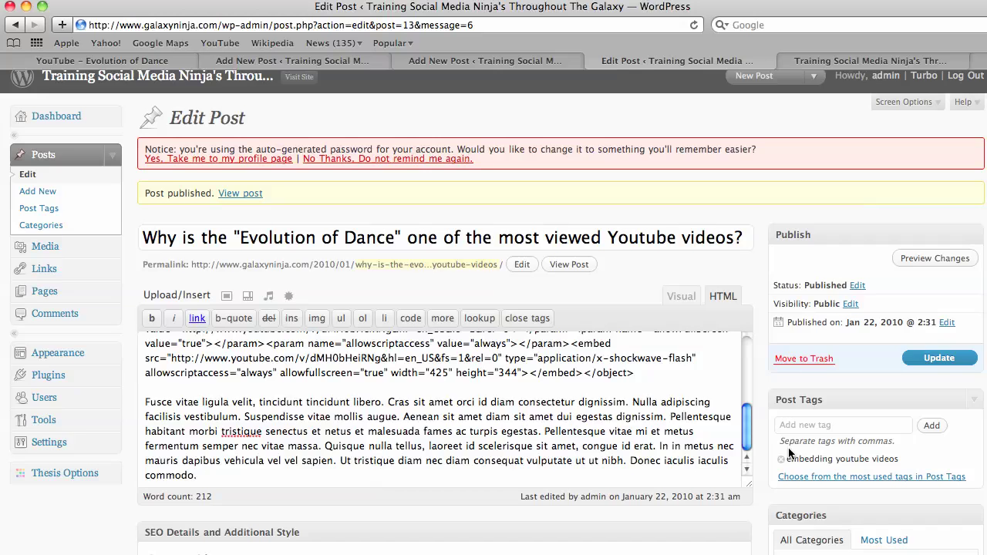
scroll(784, 455, "down", 4)
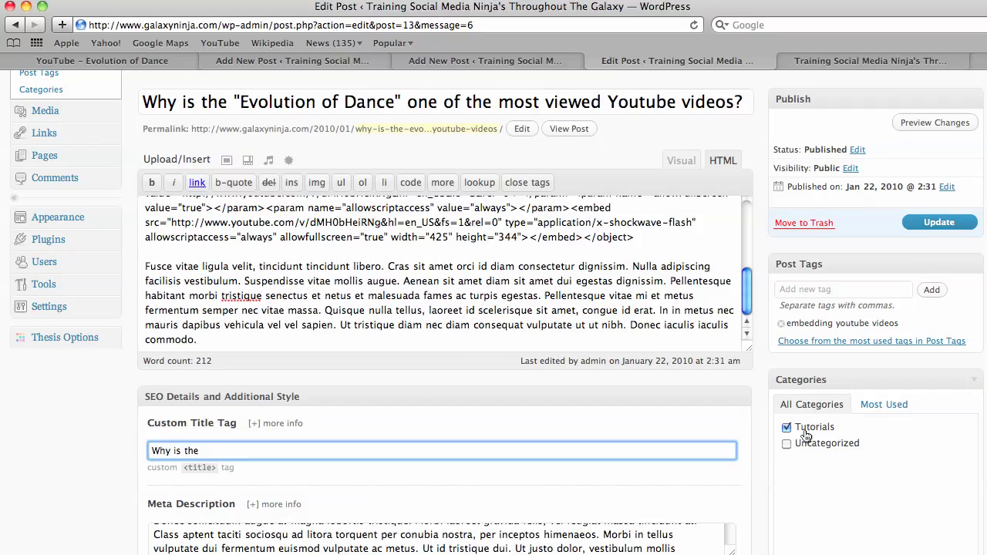
scroll(804, 432, "up", 2)
left_click(929, 272)
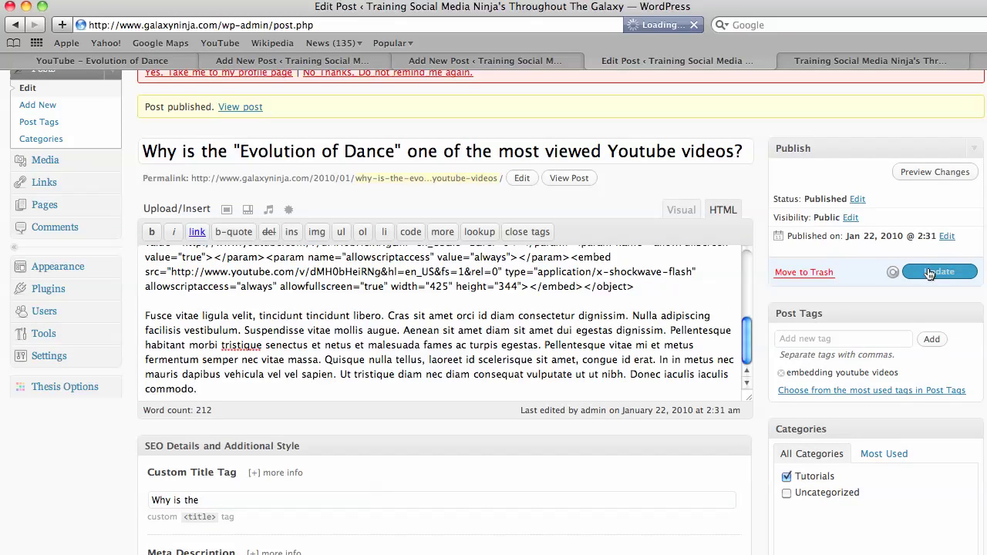
View the post on the live GalaxyNinja.com blog and examine how the embedded video sits within the text
left_click(837, 61)
scroll(501, 255, "down", 10)
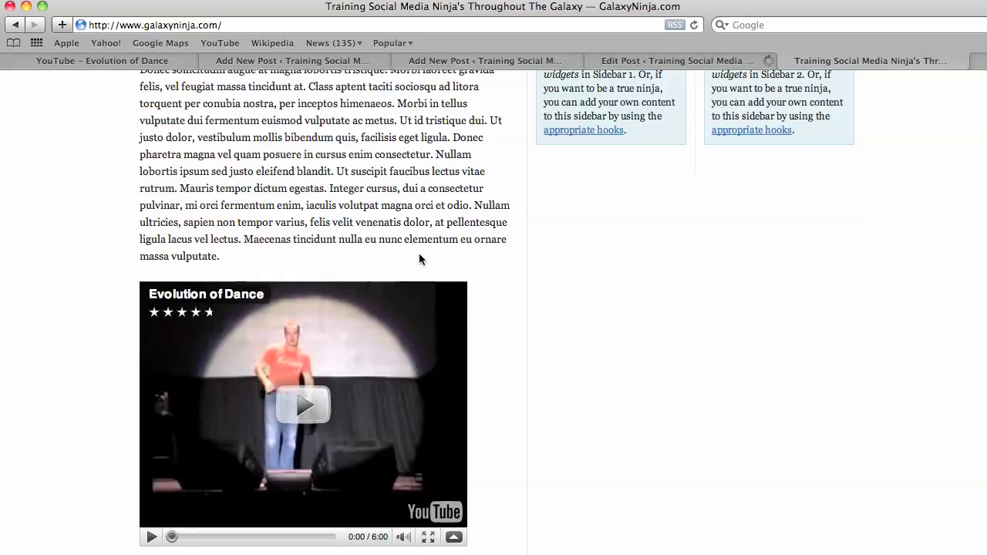
scroll(422, 260, "up", 8)
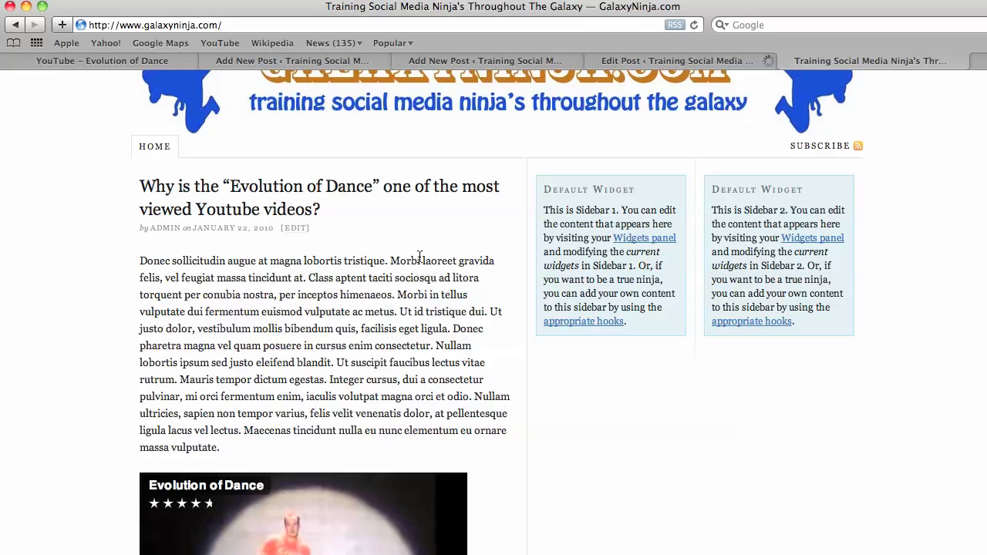
scroll(374, 247, "up", 2)
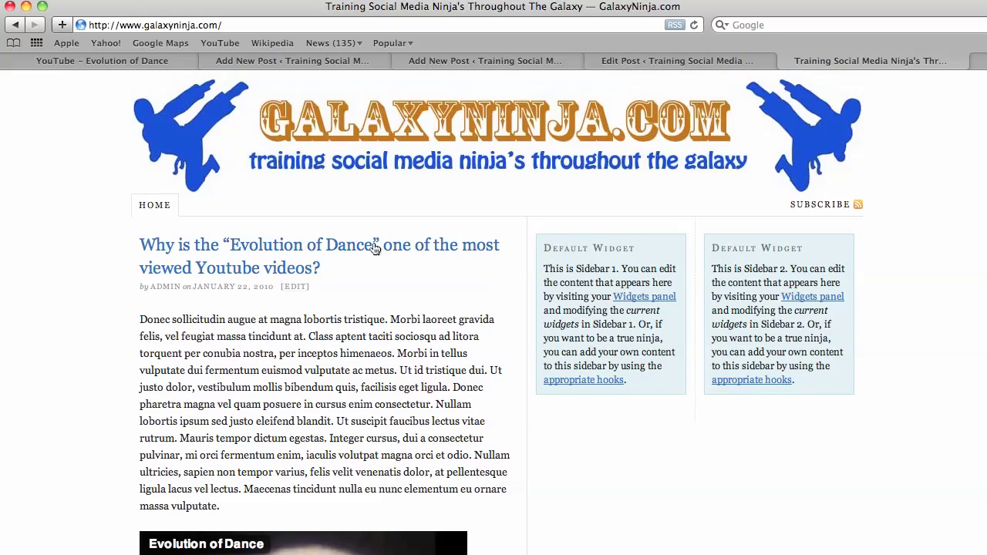
scroll(374, 248, "down", 10)
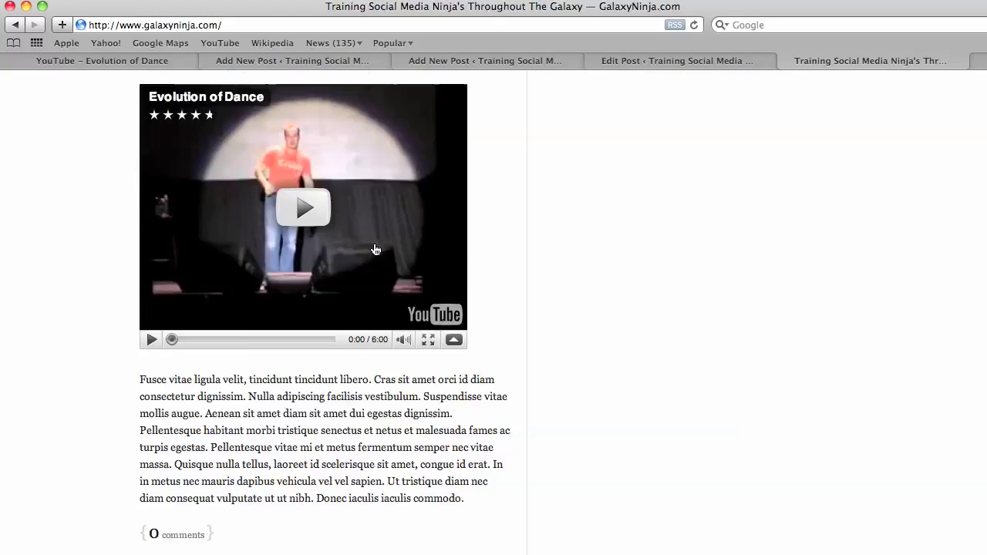
scroll(373, 246, "up", 4)
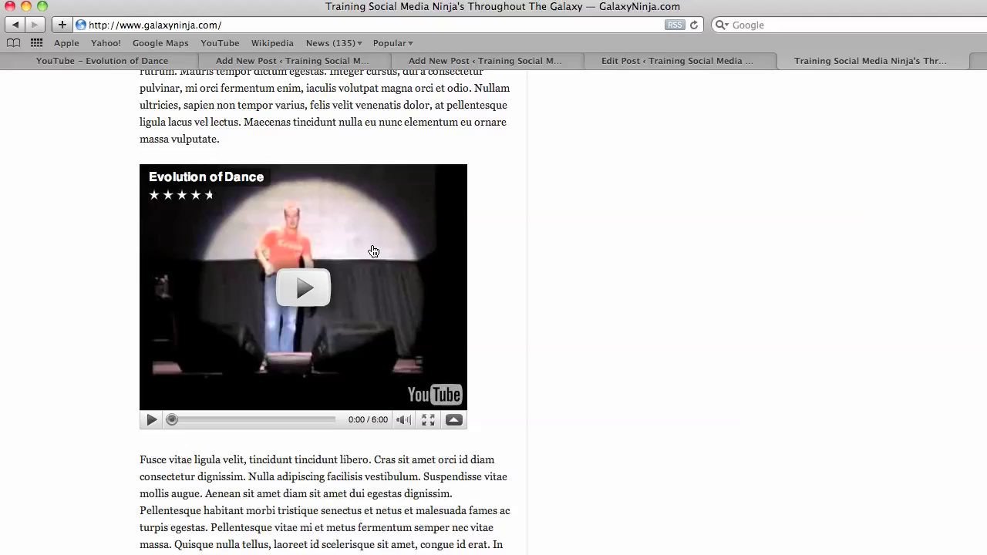